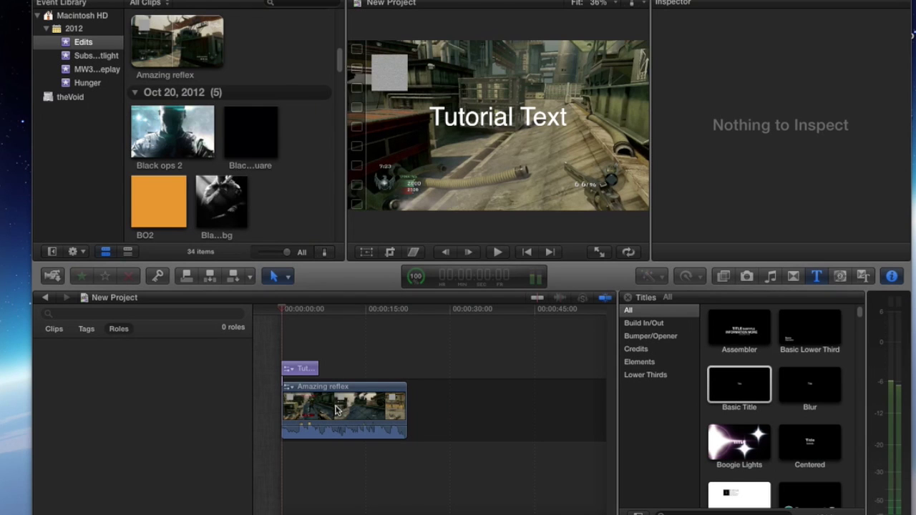
- Select the Tutorial Text title at the project start and show its Text settings in the Inspector
click(296, 403)
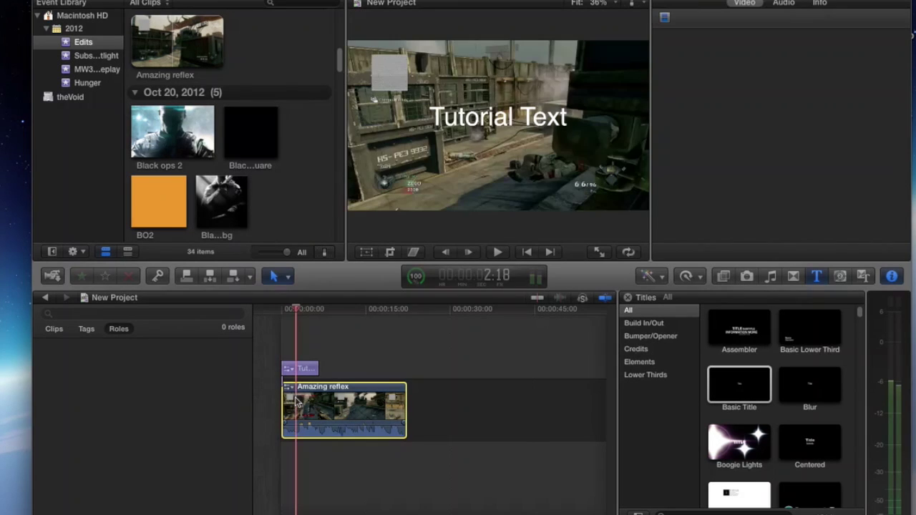
mouse_move(297, 312)
mouse_down()
mouse_move(297, 303)
mouse_move(281, 309)
mouse_up()
click(304, 368)
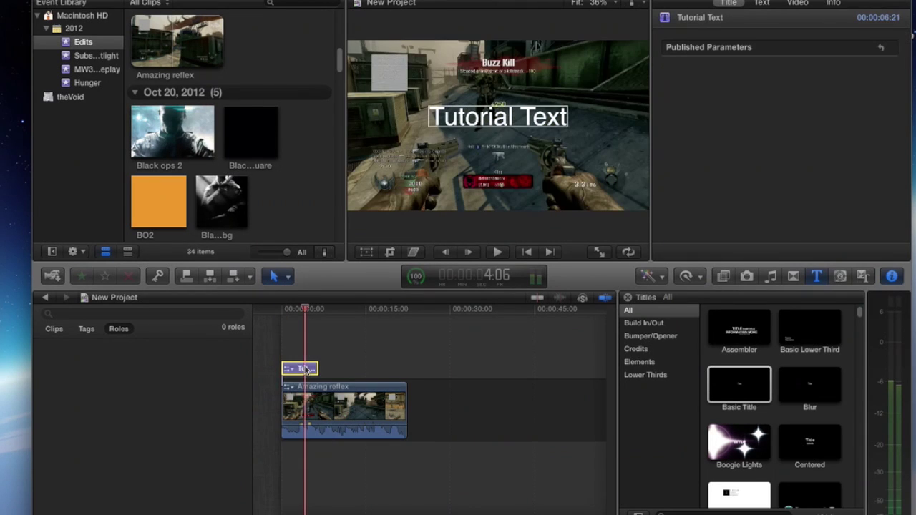
click(264, 305)
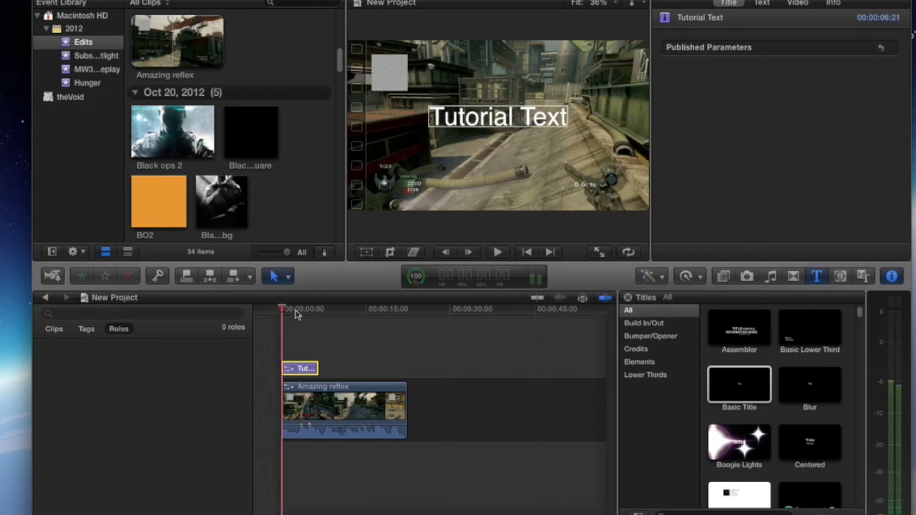
drag(292, 309, 276, 309)
click(762, 3)
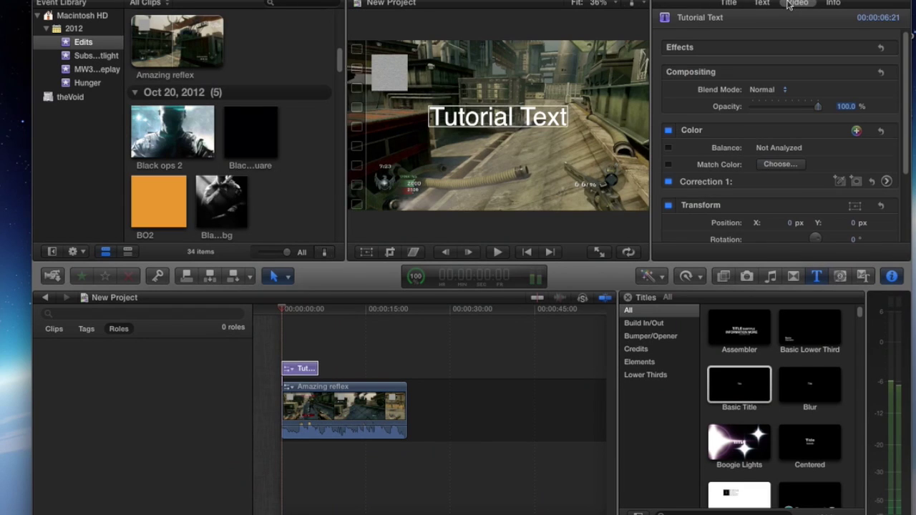
- Show the title's Video settings, scroll to Transform, and select the Scale value for editing
click(797, 4)
scroll(810, 100, down, 3)
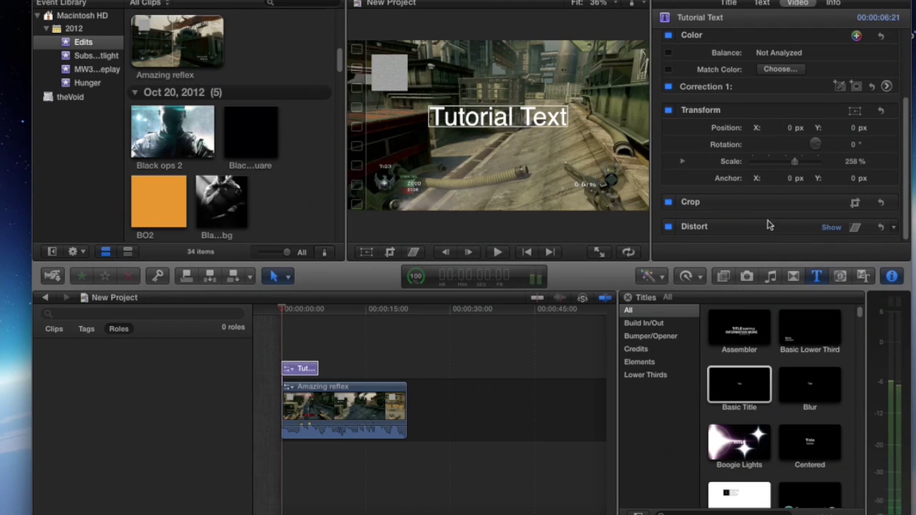
click(855, 161)
- Enlarge the Tutorial Text title to 318% scale and add a Scale keyframe
key(Return)
drag(795, 161, 808, 162)
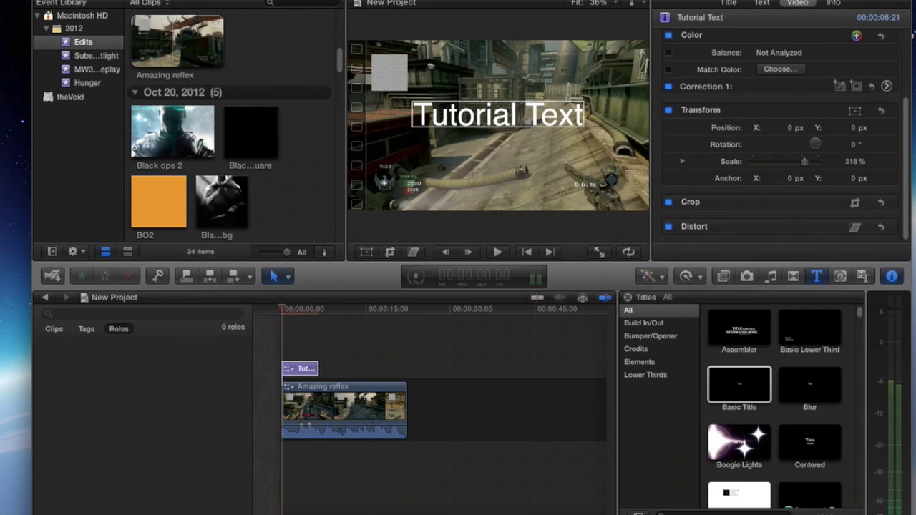
key(space)
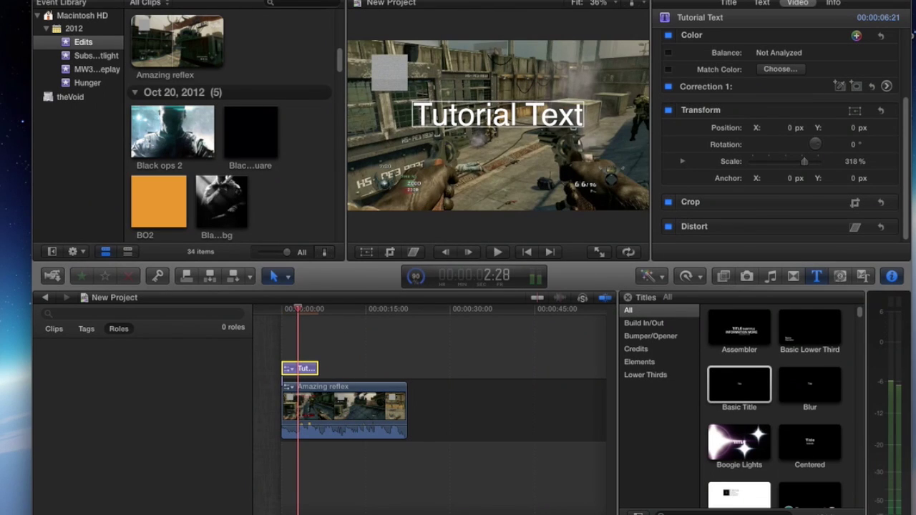
mouse_move(899, 166)
click(880, 162)
- Check the Scale keyframe by moving between the project start and later frames
drag(297, 309, 270, 307)
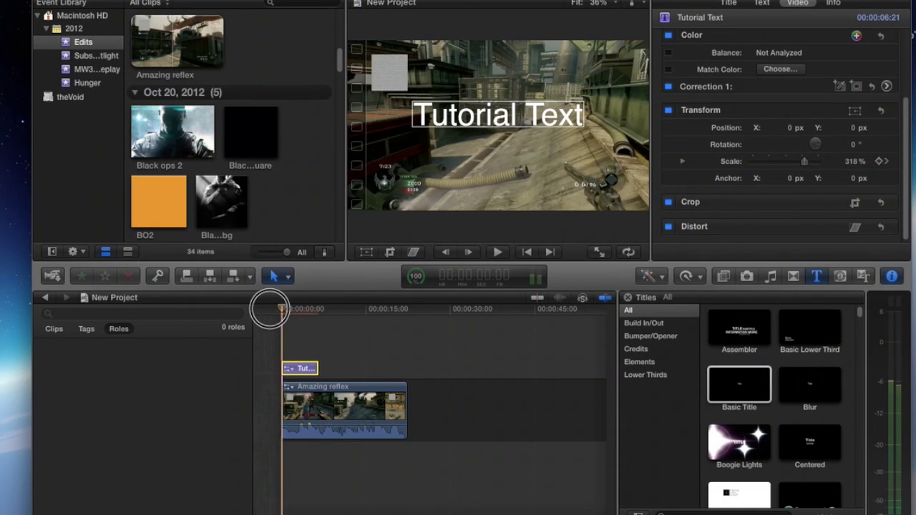
click(888, 161)
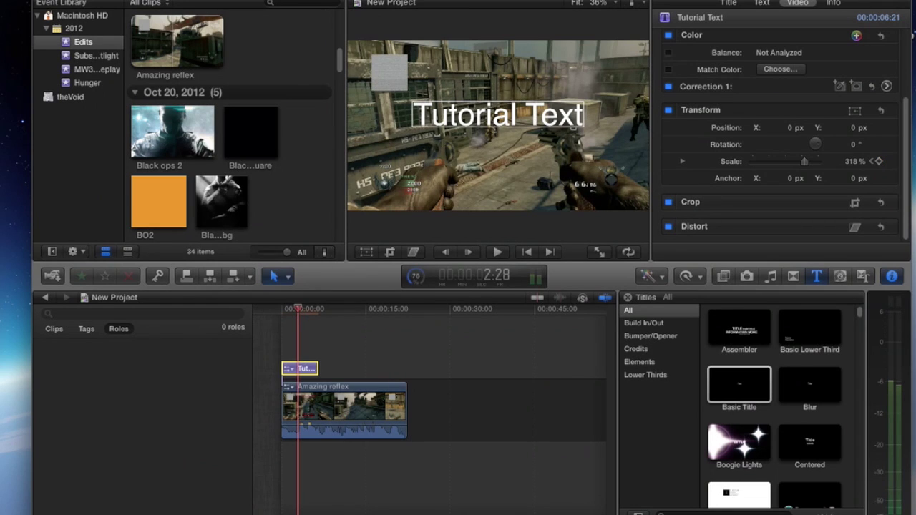
click(266, 308)
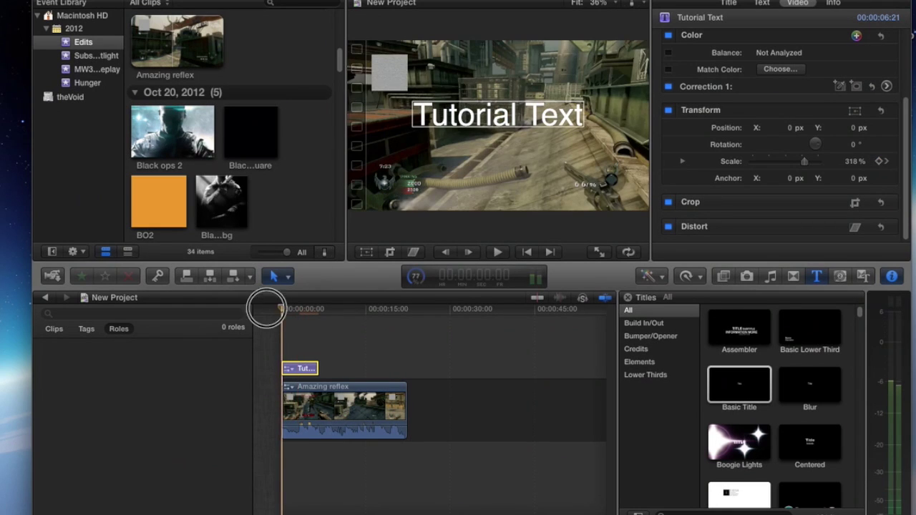
click(888, 162)
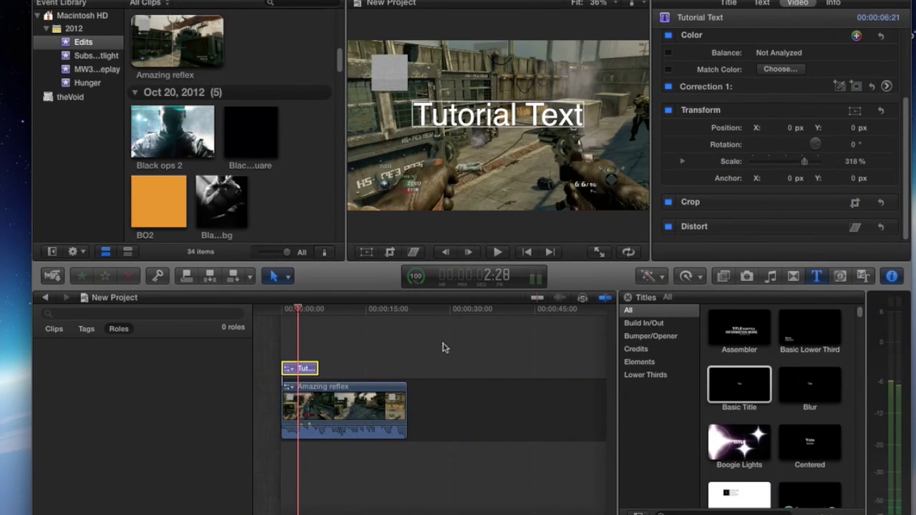
click(302, 309)
drag(302, 309, 281, 309)
mouse_move(864, 167)
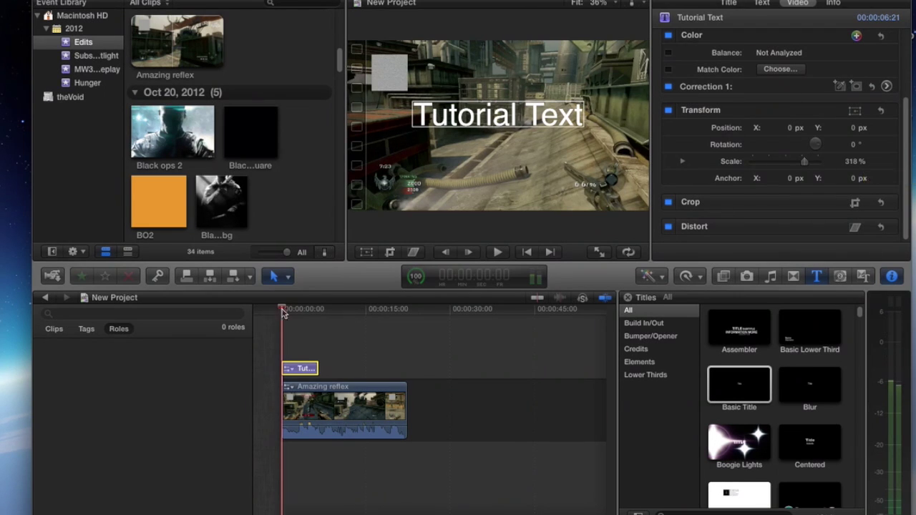
- Add a Scale keyframe and shrink the title to 228% around 3 seconds 23 frames
click(879, 161)
drag(290, 311, 302, 309)
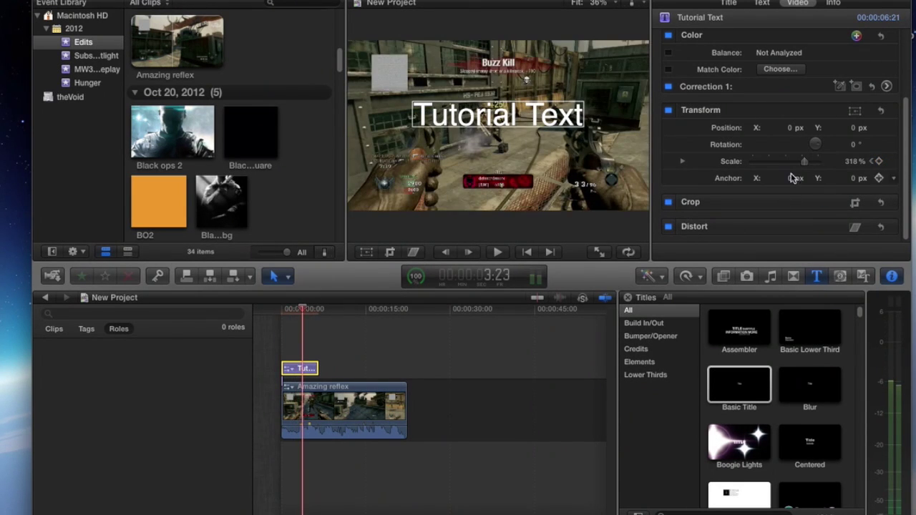
drag(805, 161, 790, 161)
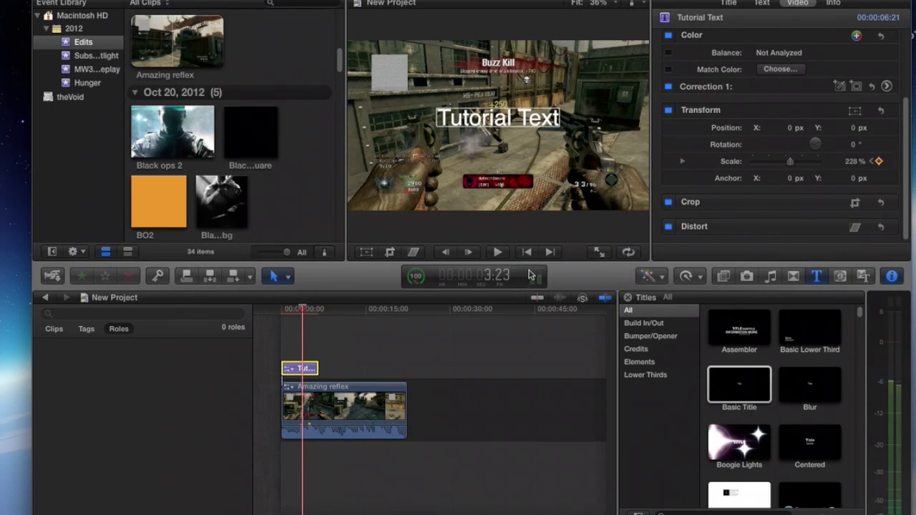
click(303, 308)
drag(302, 308, 281, 313)
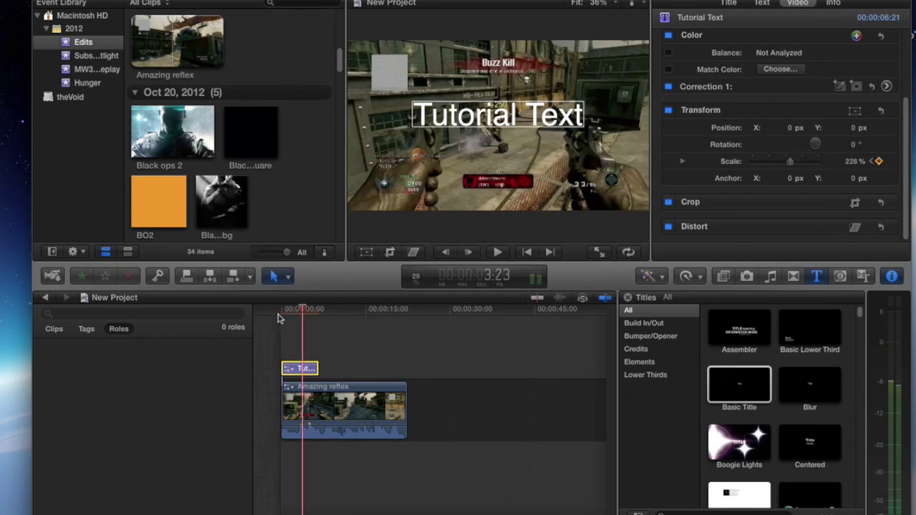
click(872, 161)
- At about six seconds, add a Scale keyframe and shrink the title to 0%
drag(308, 310, 318, 308)
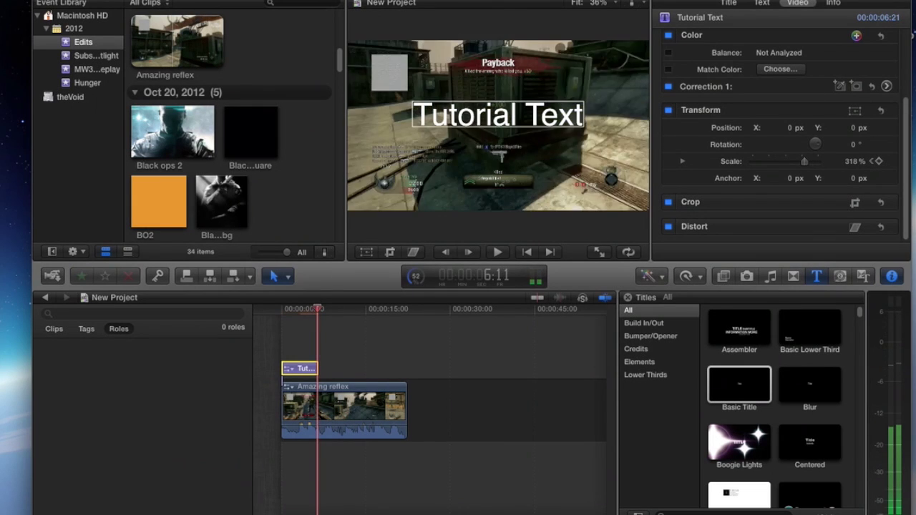
key(Left)
key(Left)
key(Left)
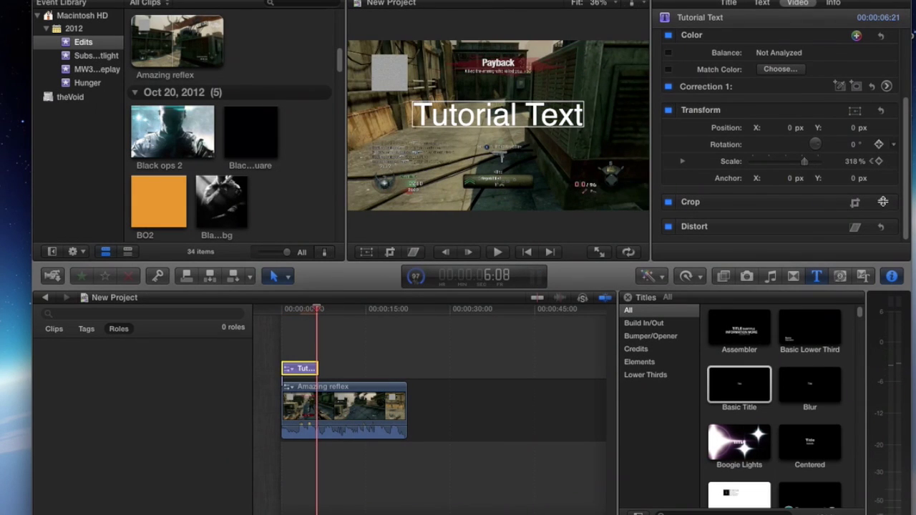
click(880, 162)
drag(806, 162, 744, 164)
- Play the shrink animation from the project start and return to the start
drag(307, 308, 282, 309)
key(space)
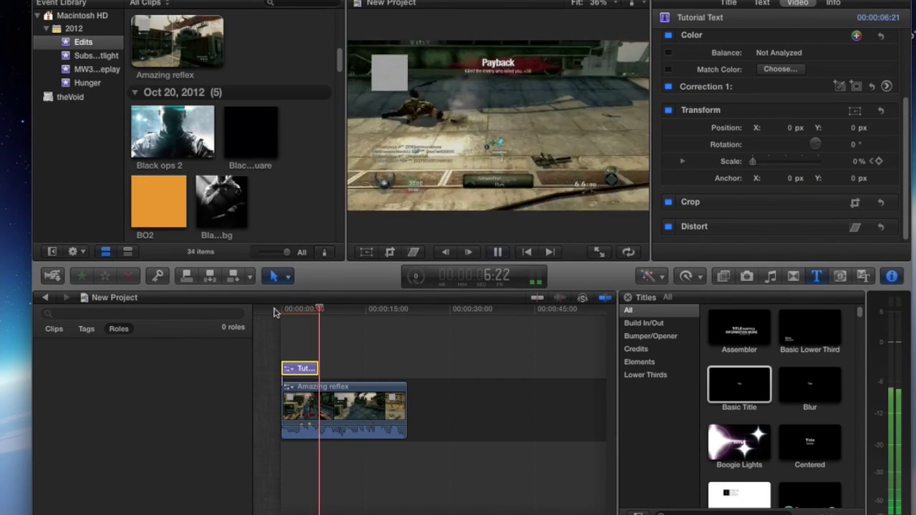
key(space)
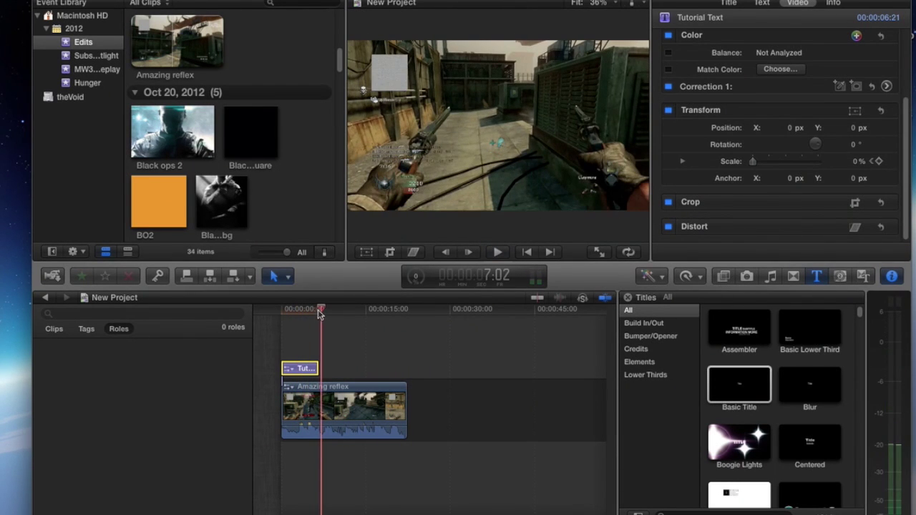
drag(320, 311, 281, 308)
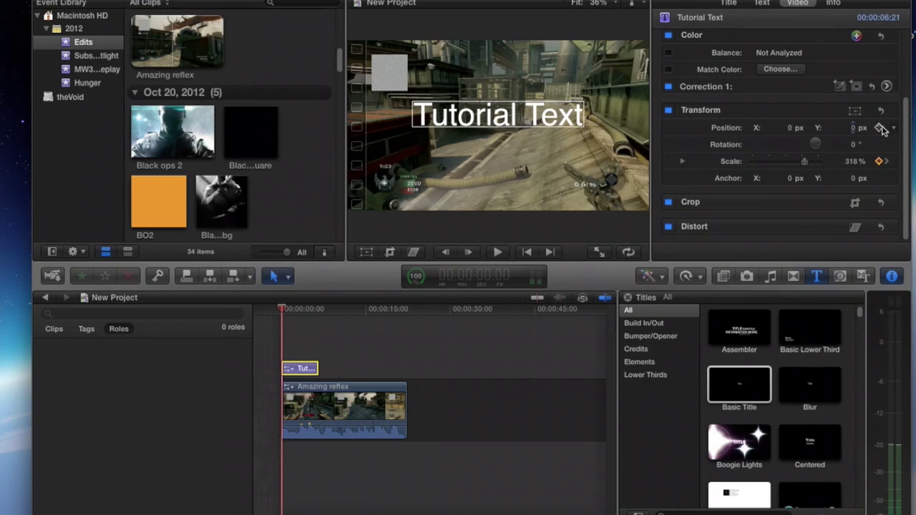
- Add a Position keyframe at the start with X 100 and Y 200
mouse_move(872, 133)
click(880, 127)
click(790, 128)
text(100)
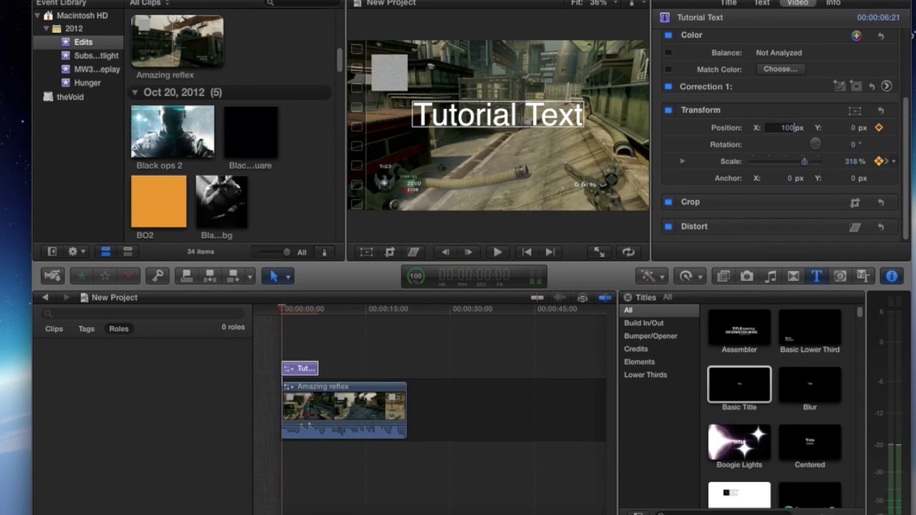
key(Return)
click(854, 128)
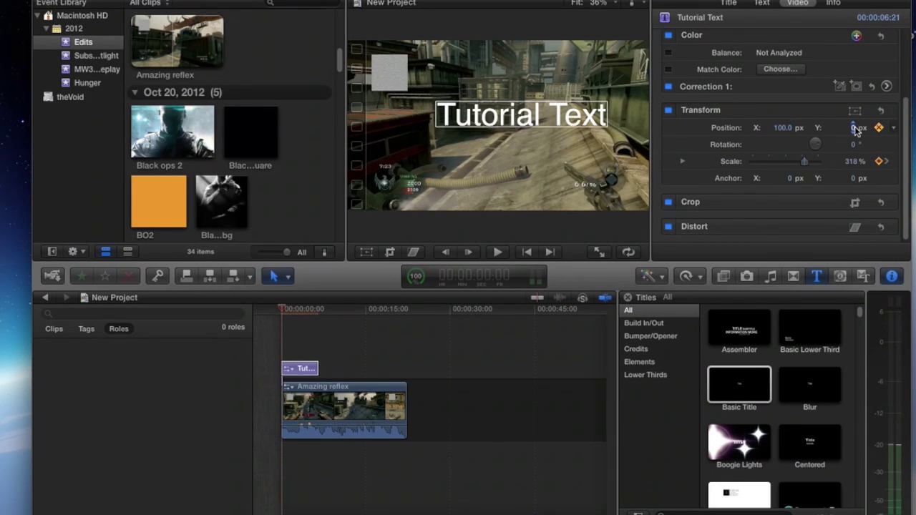
text(200)
key(Return)
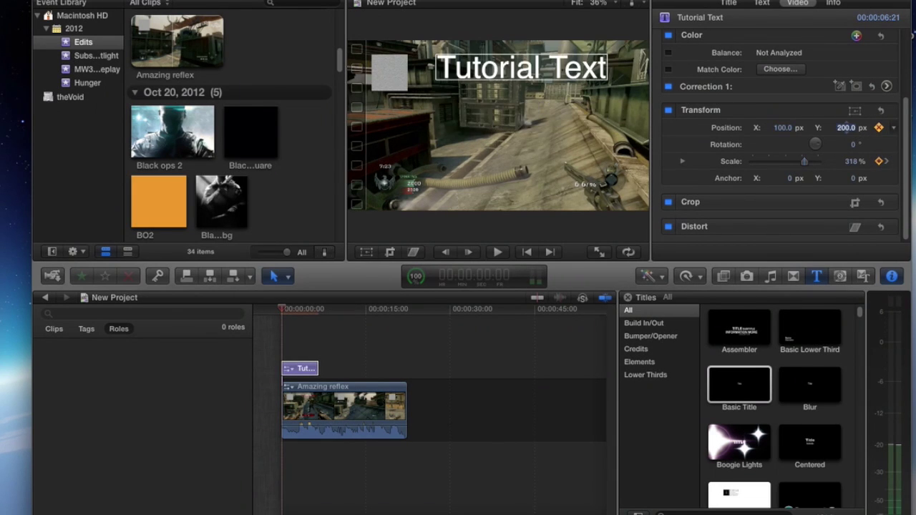
- Add a Position keyframe with X 0 and Y 0 where the scale reaches 0%
click(315, 310)
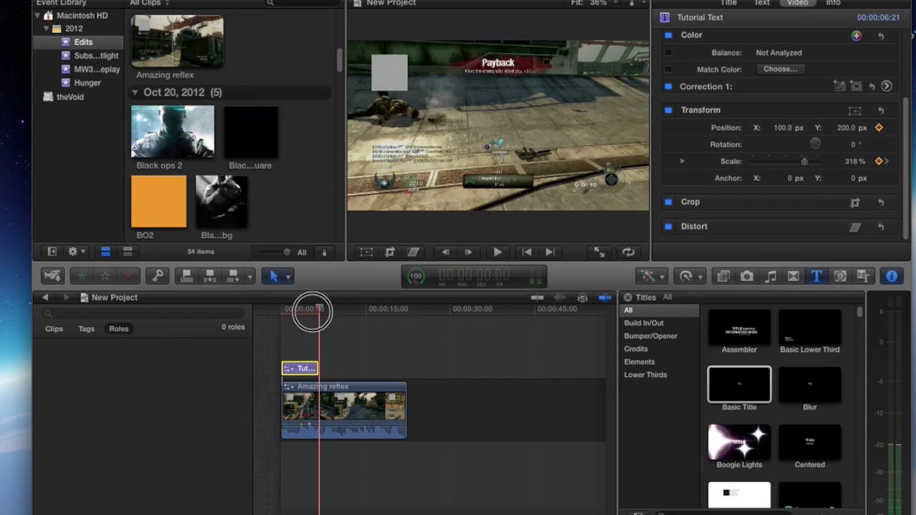
drag(313, 314, 311, 313)
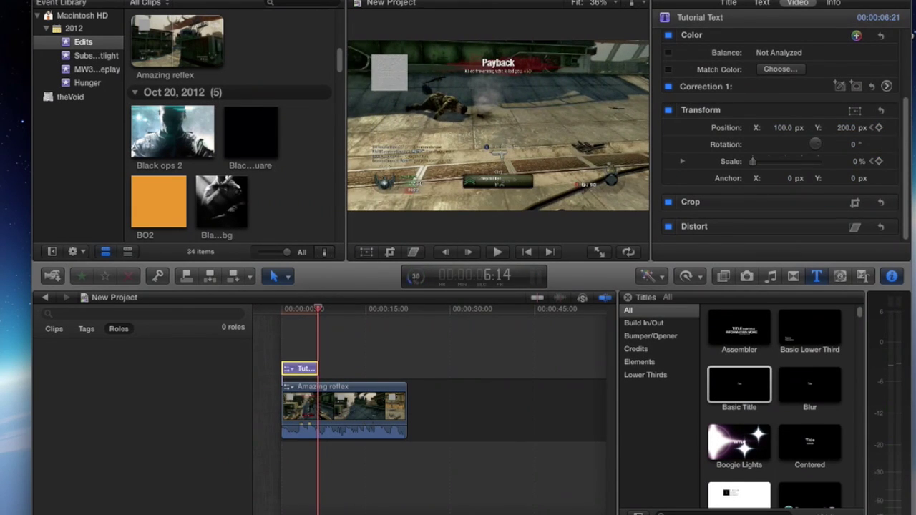
click(879, 127)
click(784, 128)
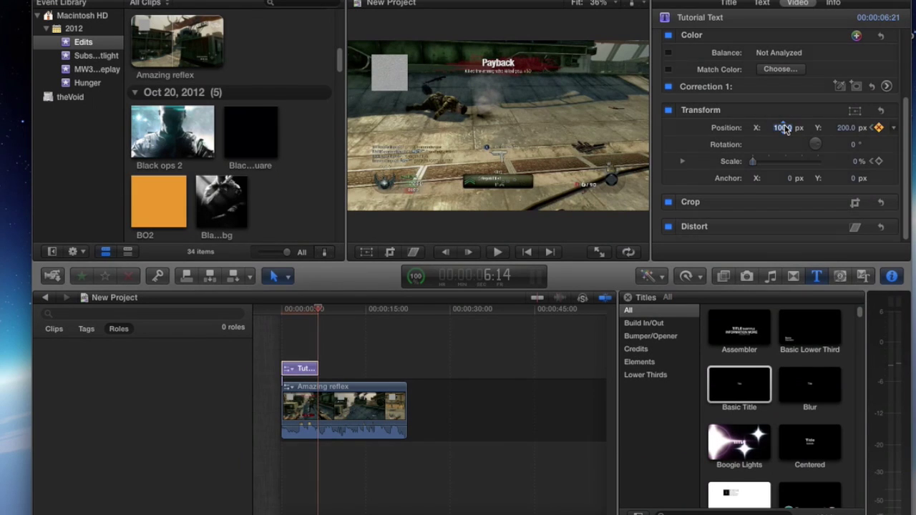
text(0)
click(848, 129)
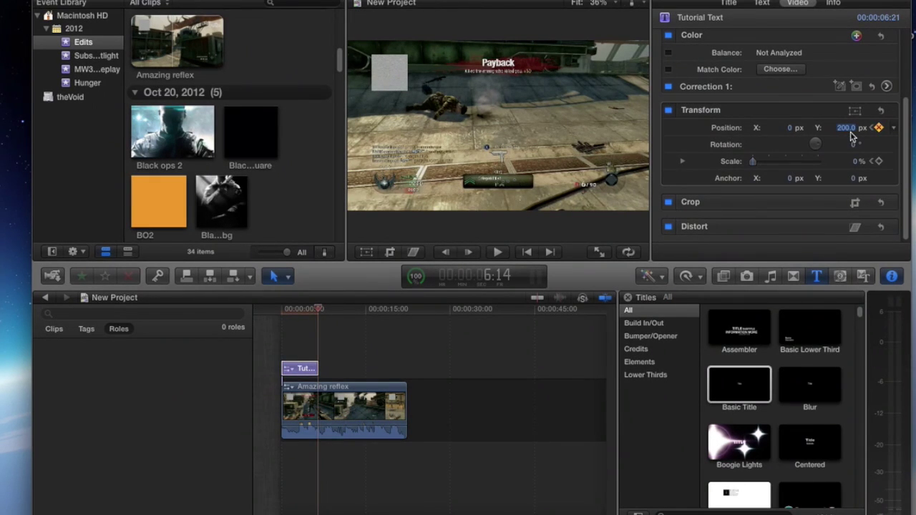
text(0)
key(Return)
click(294, 309)
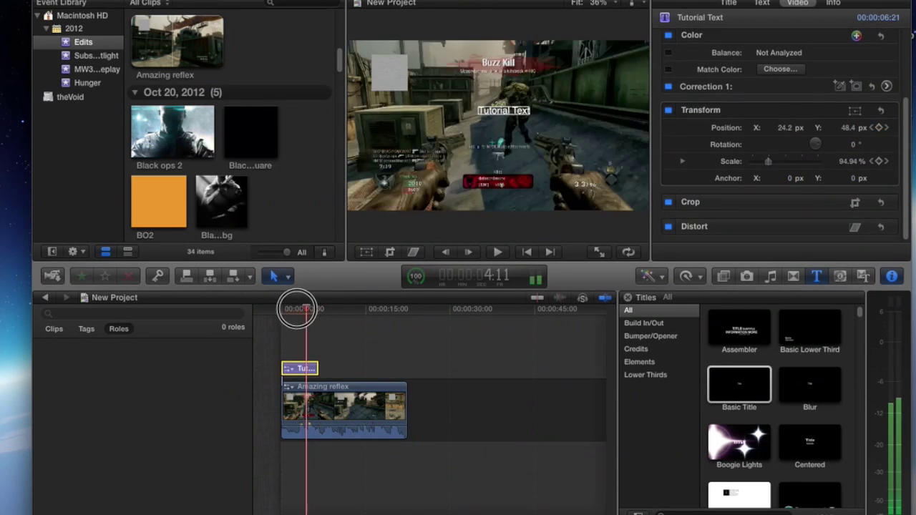
drag(294, 310, 268, 303)
key(space)
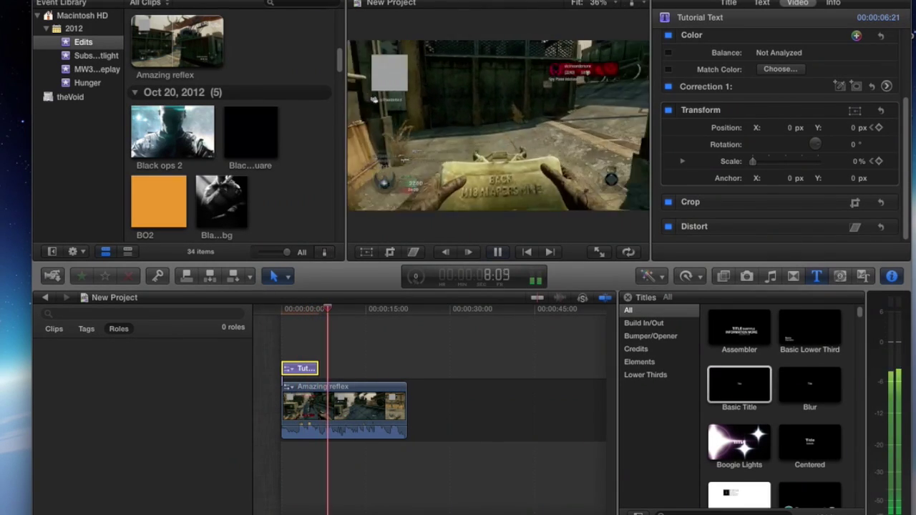
key(space)
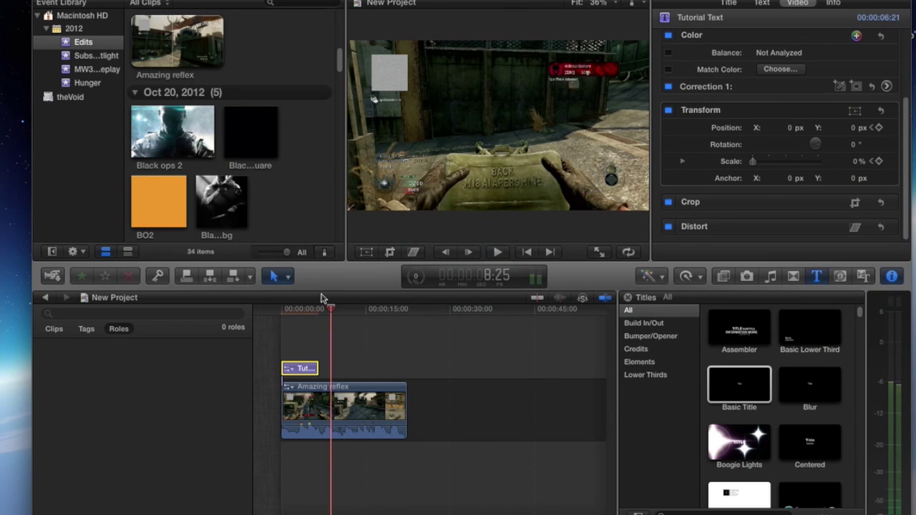
key(Home)
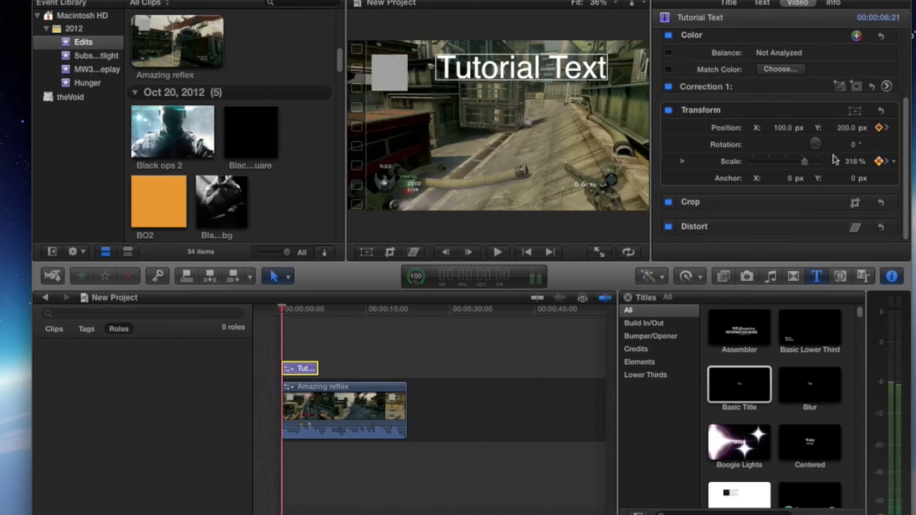
click(858, 145)
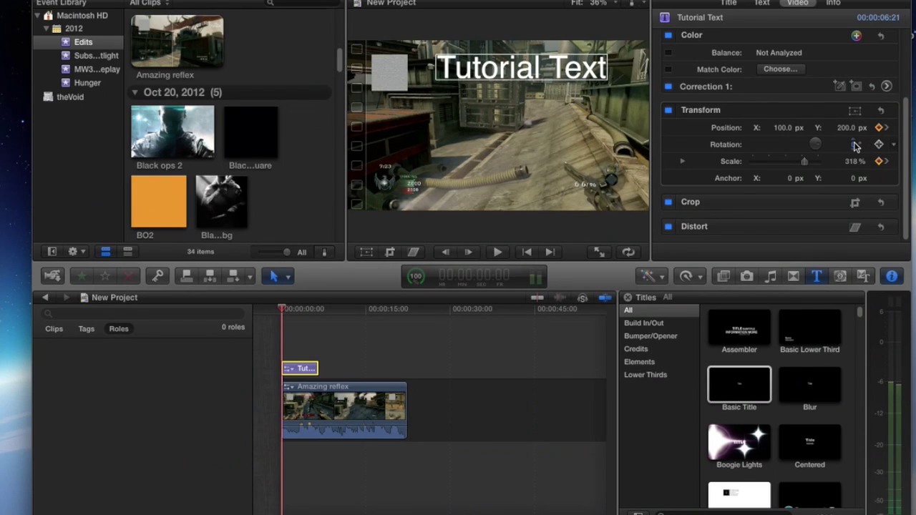